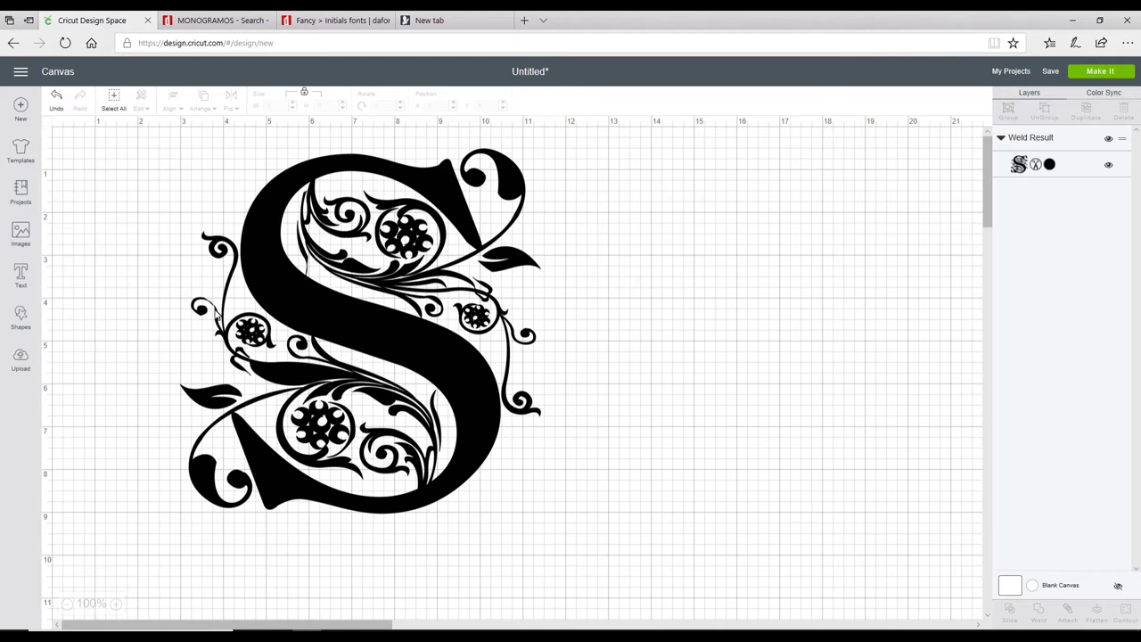
- Add a square beside the S monogram, unlock its proportions and stretch it into a bar about 7.5 by 1.7 inches
left_click(23, 322)
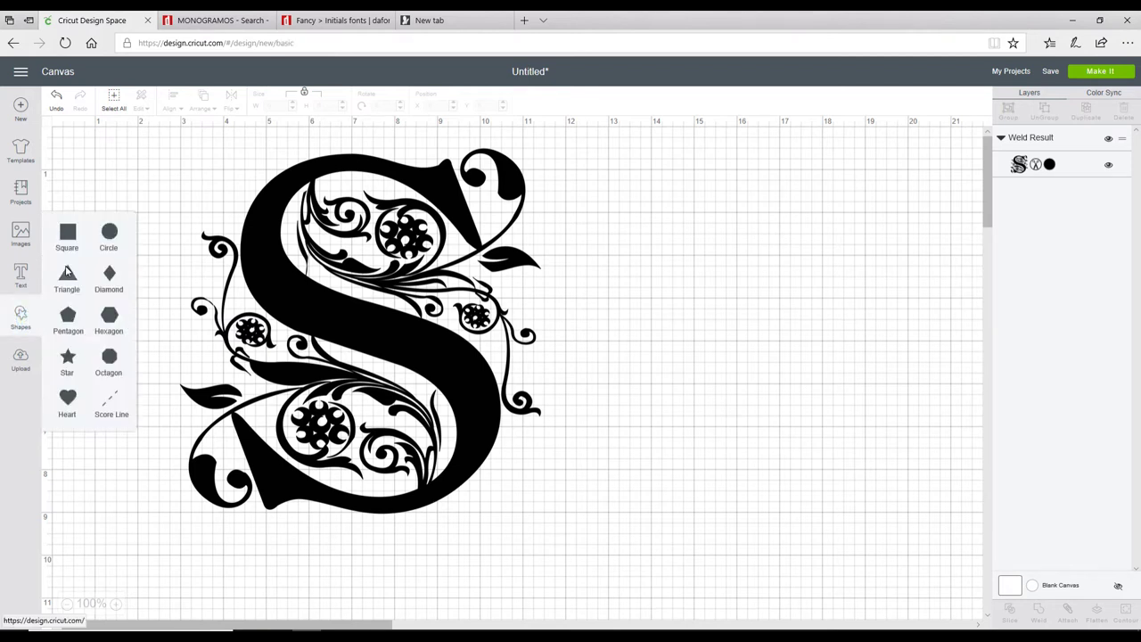
left_click(68, 233)
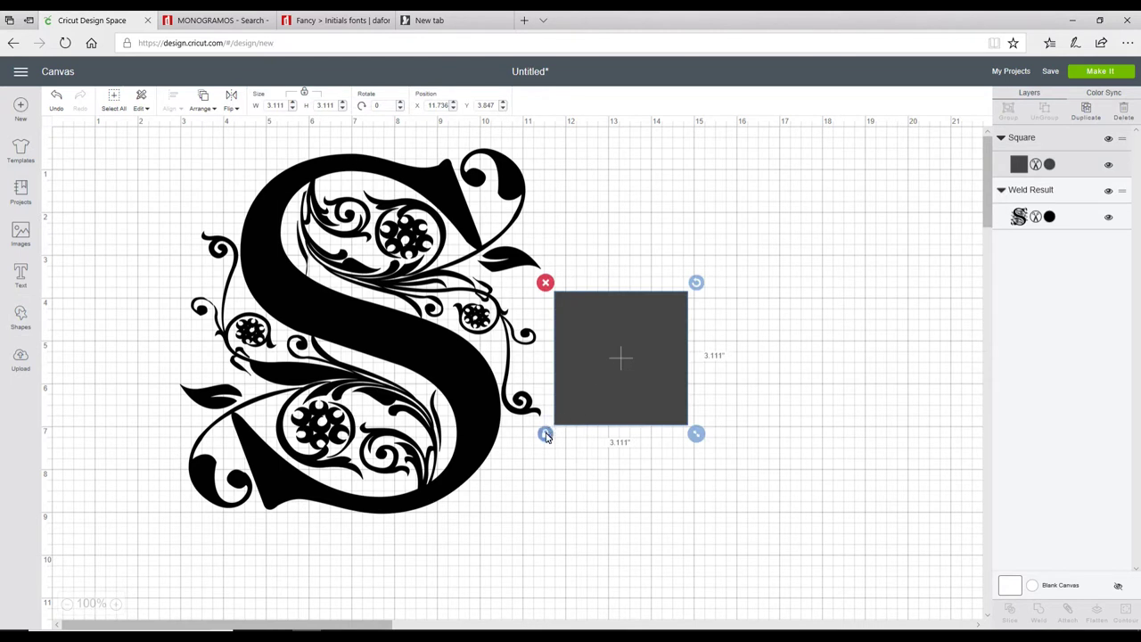
left_click(546, 435)
left_click_drag(698, 437, 884, 375)
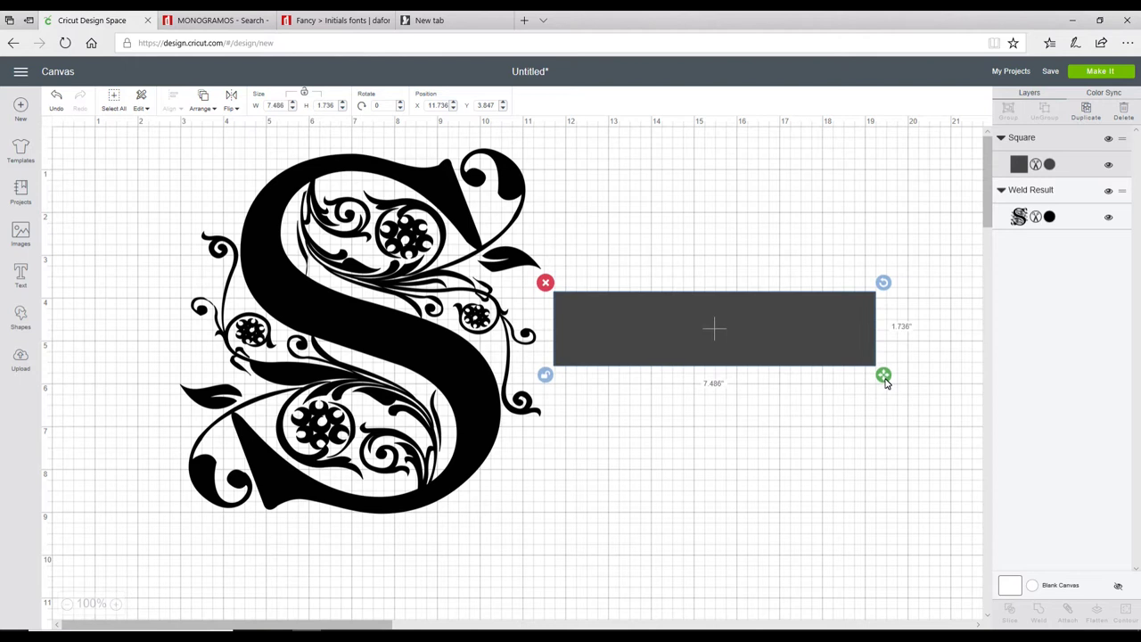
- Place the bar across the lower part of the S and resize it to about 9.86 by 1.31 inches
left_click_drag(839, 331, 453, 412)
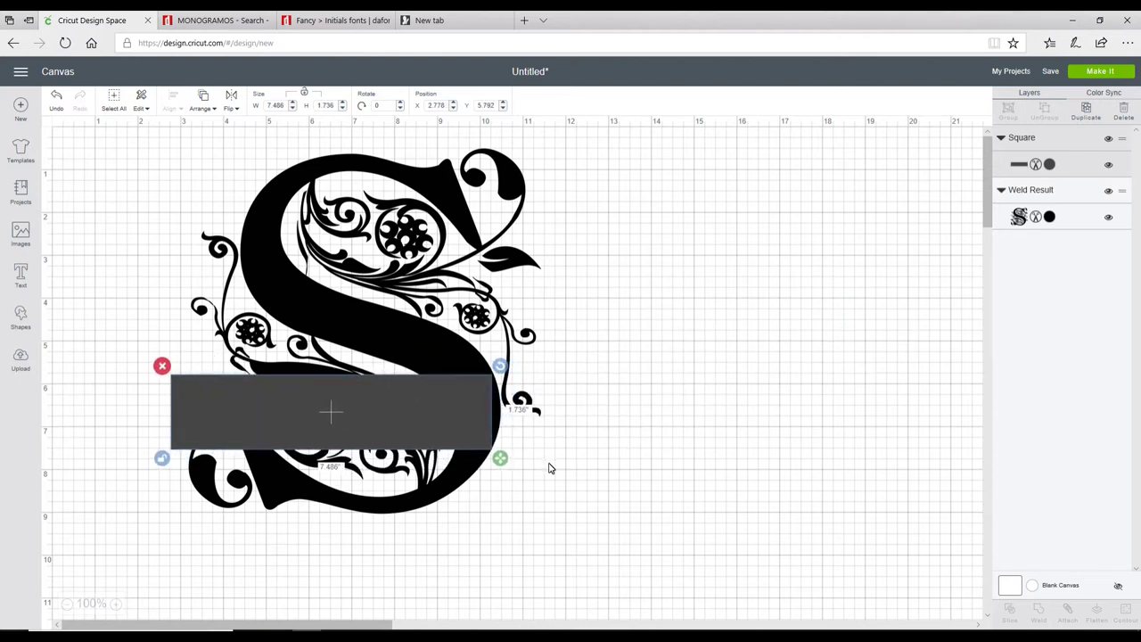
left_click_drag(501, 460, 609, 465)
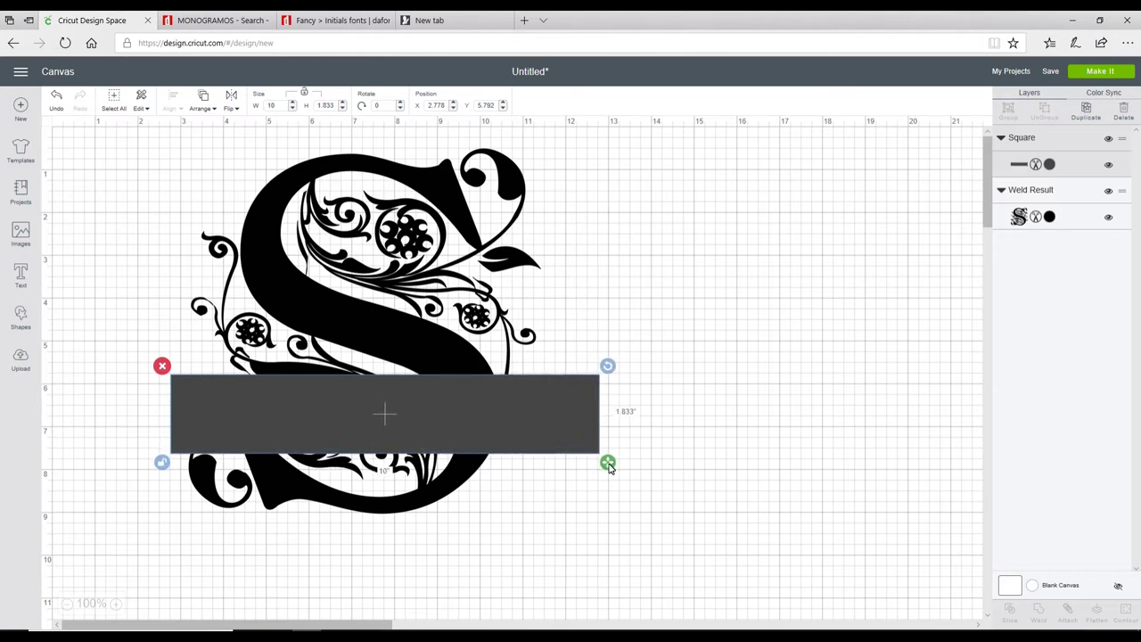
mouse_move(493, 407)
left_mouse_down()
mouse_move(500, 367)
mouse_move(498, 402)
left_mouse_up()
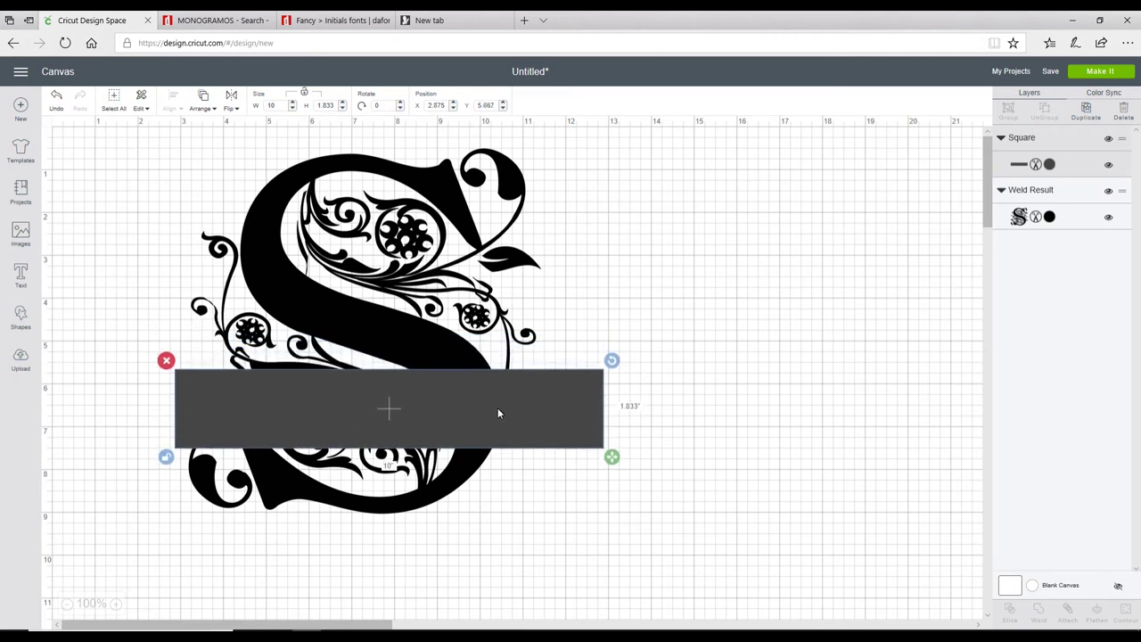
mouse_move(611, 457)
left_mouse_down()
mouse_move(610, 468)
mouse_move(606, 455)
left_mouse_up()
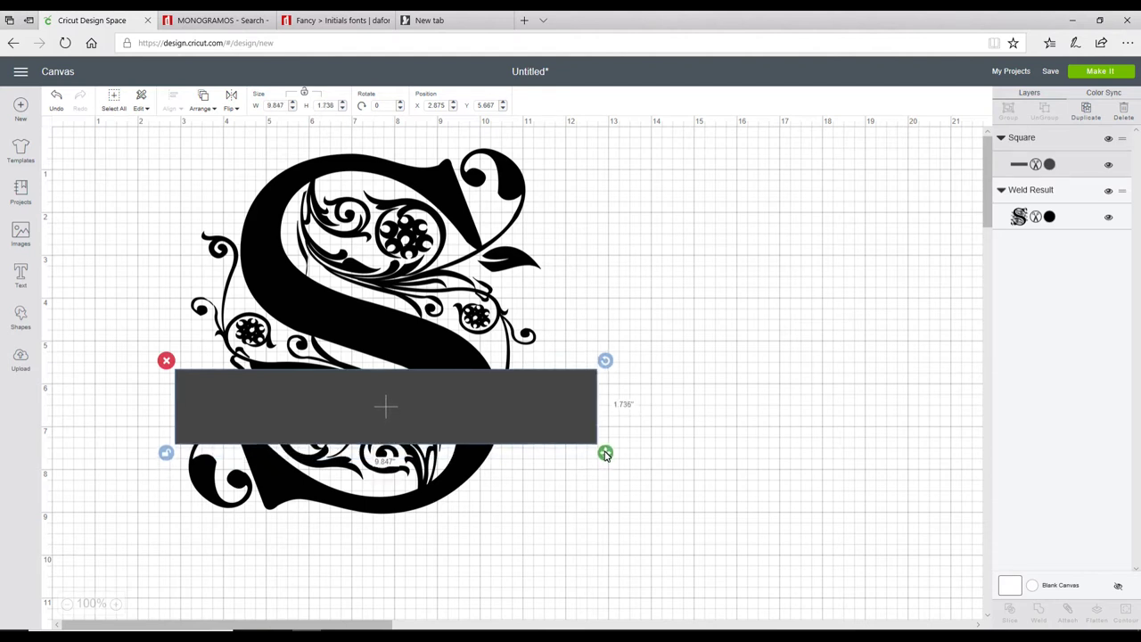
left_click_drag(605, 454, 587, 467)
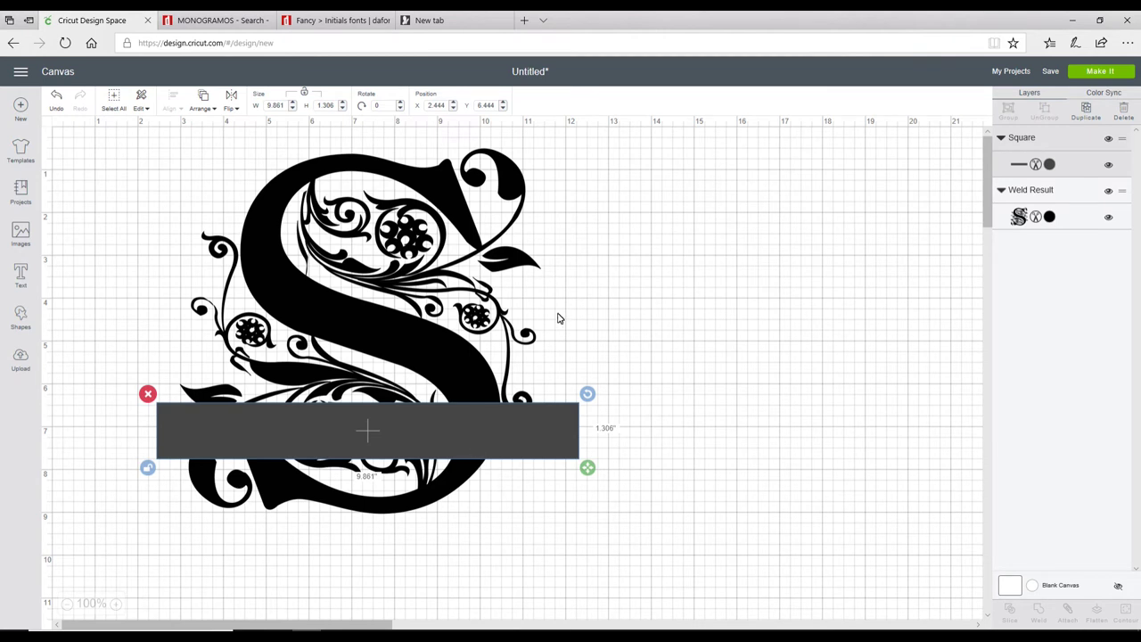
- Slice the S with the bar and delete the three cut-out pieces to leave an open gap
left_click_drag(646, 150, 164, 533)
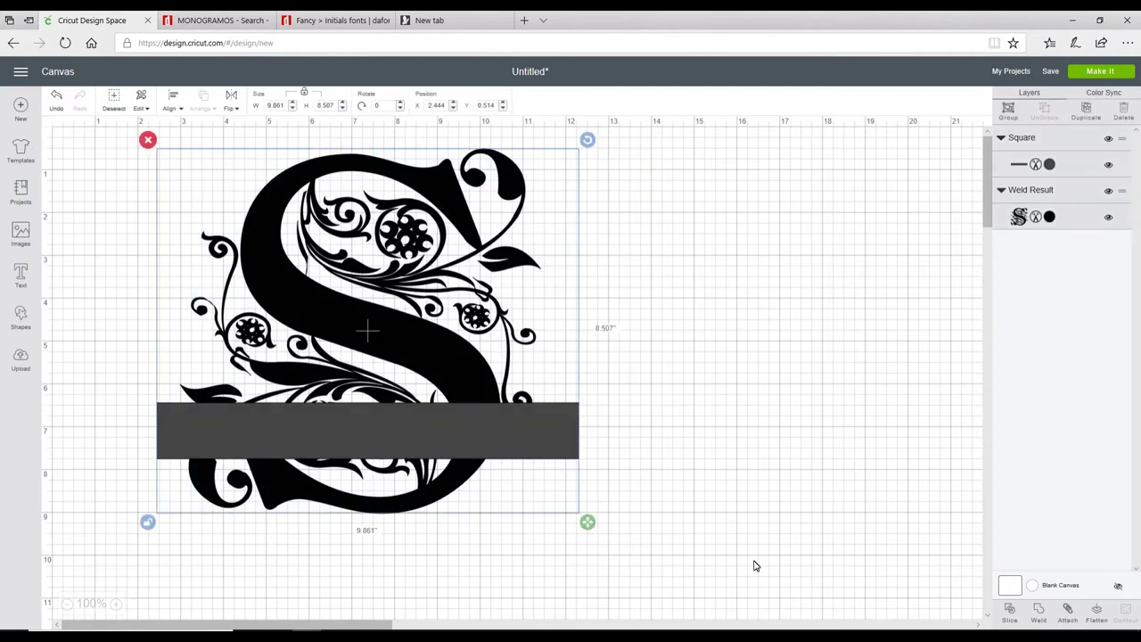
left_click(1011, 619)
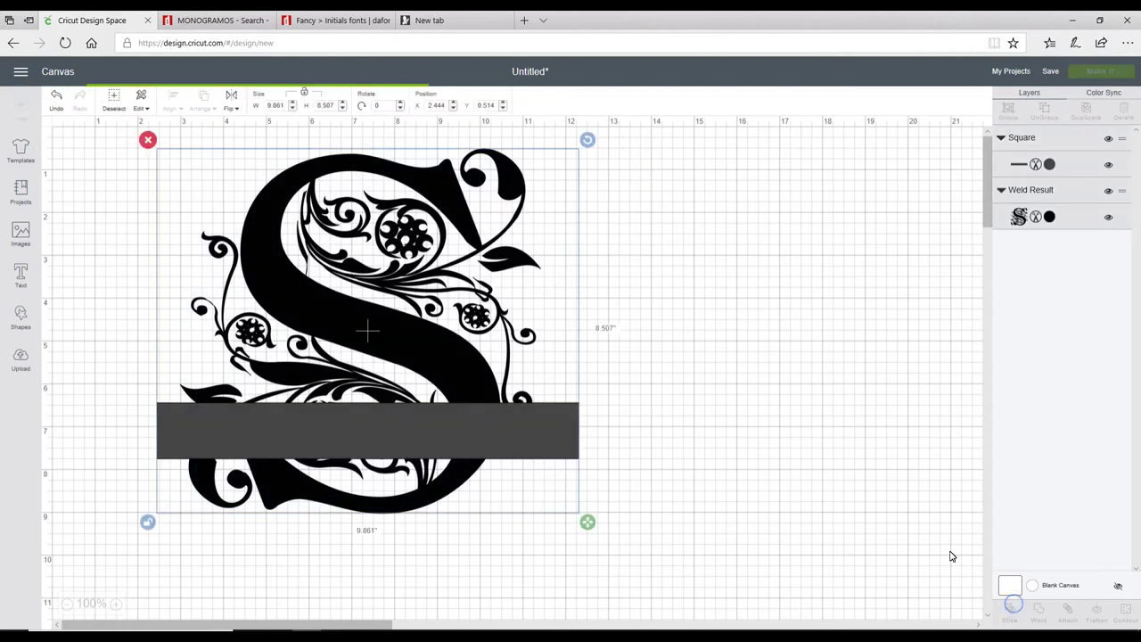
left_click_drag(376, 430, 835, 441)
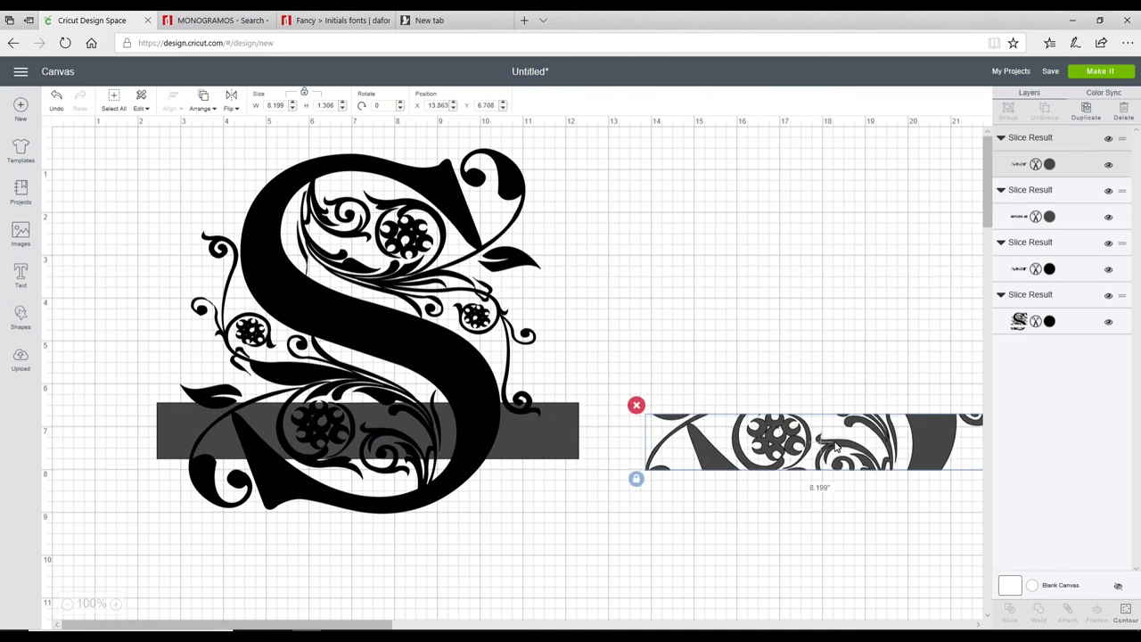
left_click(636, 405)
left_click_drag(361, 428, 684, 390)
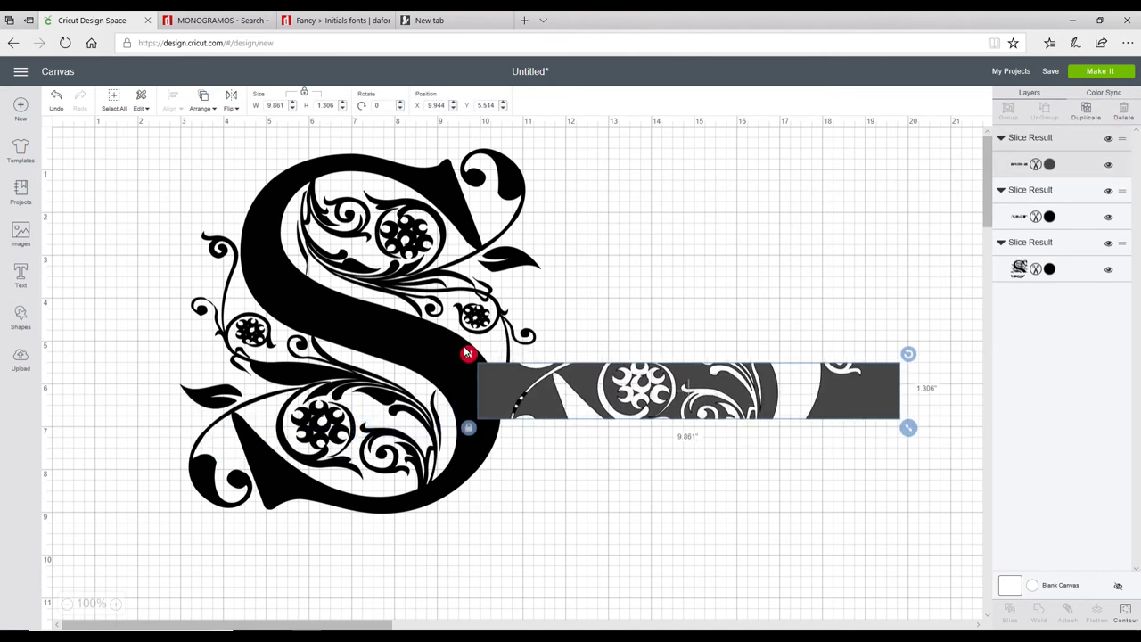
left_click(467, 352)
left_click_drag(358, 433, 758, 321)
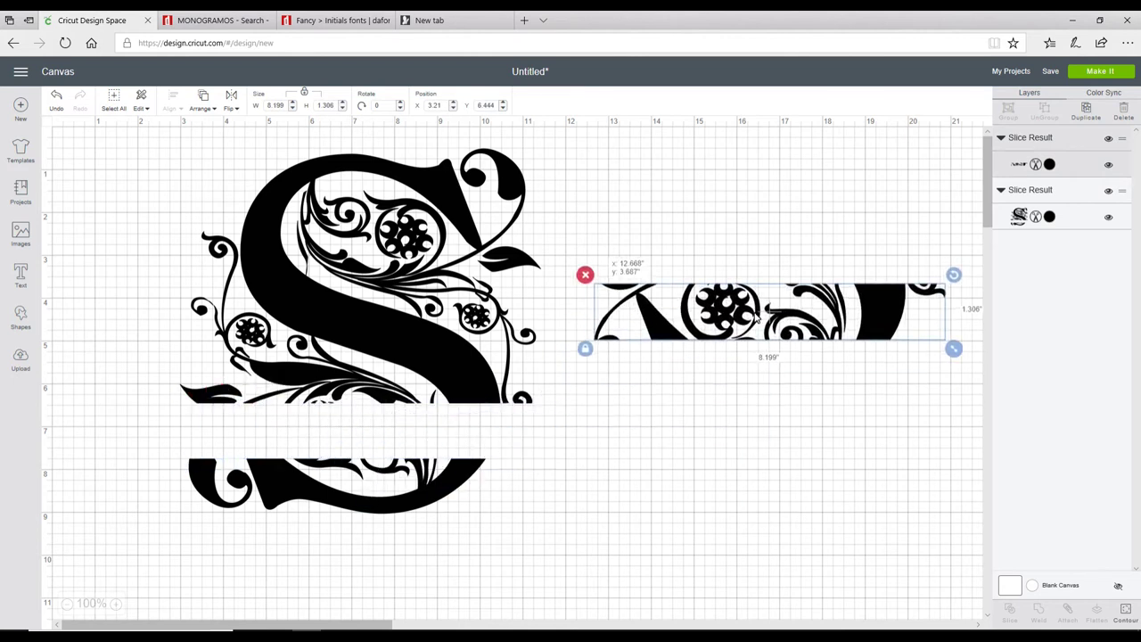
left_click(585, 275)
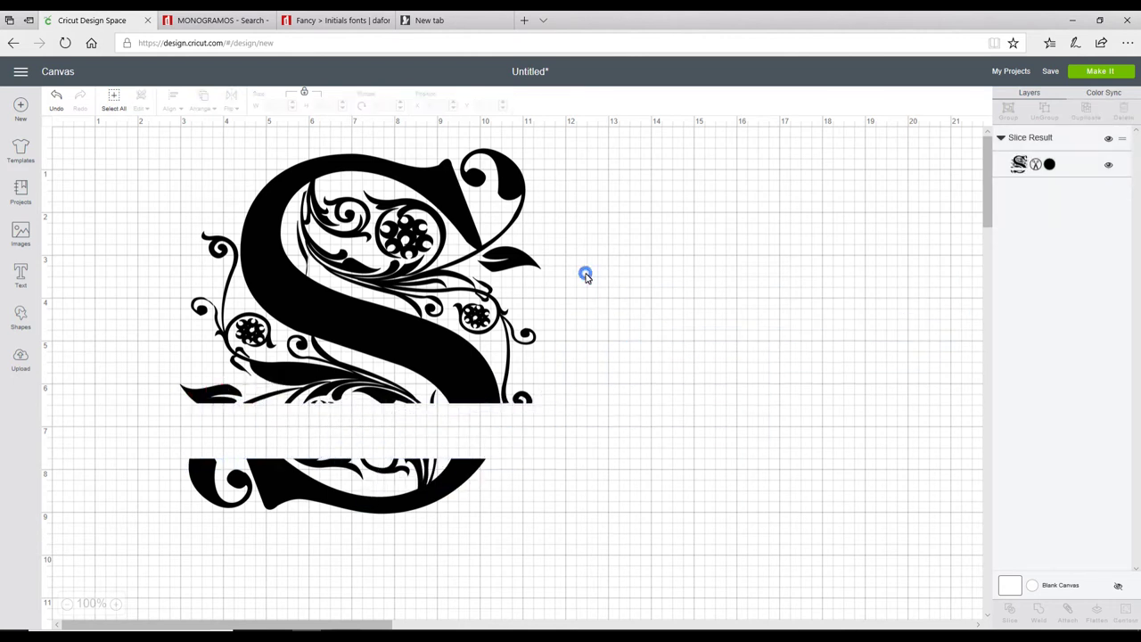
- Add a square shaped into a thin bar about 8.72 by 0.24 inches along the gap's upper edge
left_click(24, 319)
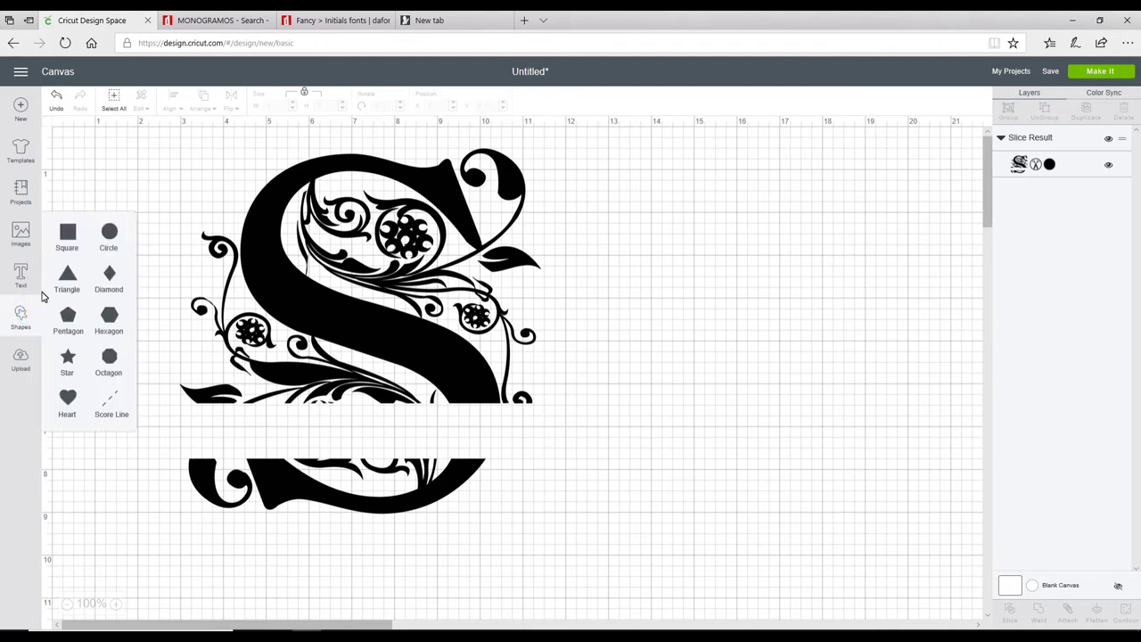
left_click(69, 236)
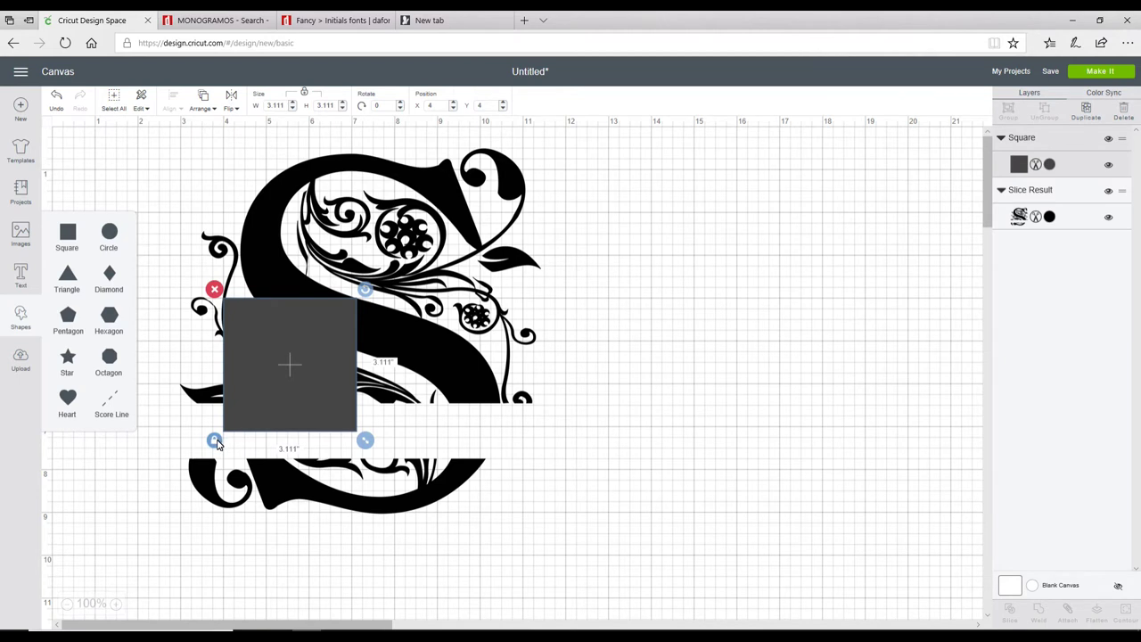
left_click(366, 442)
left_click_drag(367, 441, 549, 416)
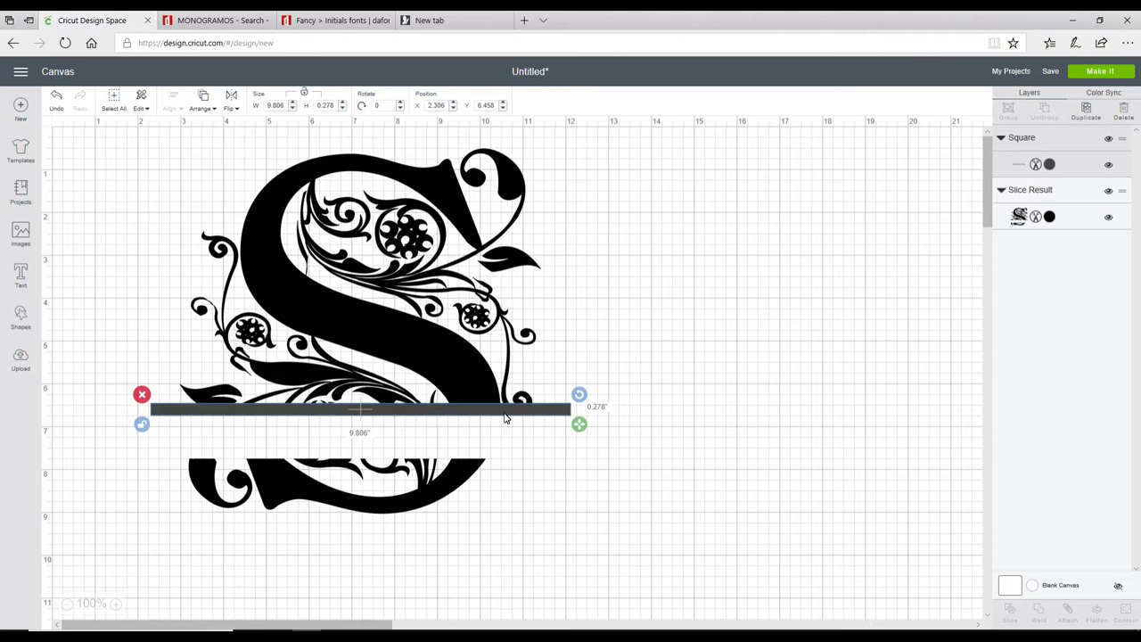
key("ctrl+z")
left_click(683, 437)
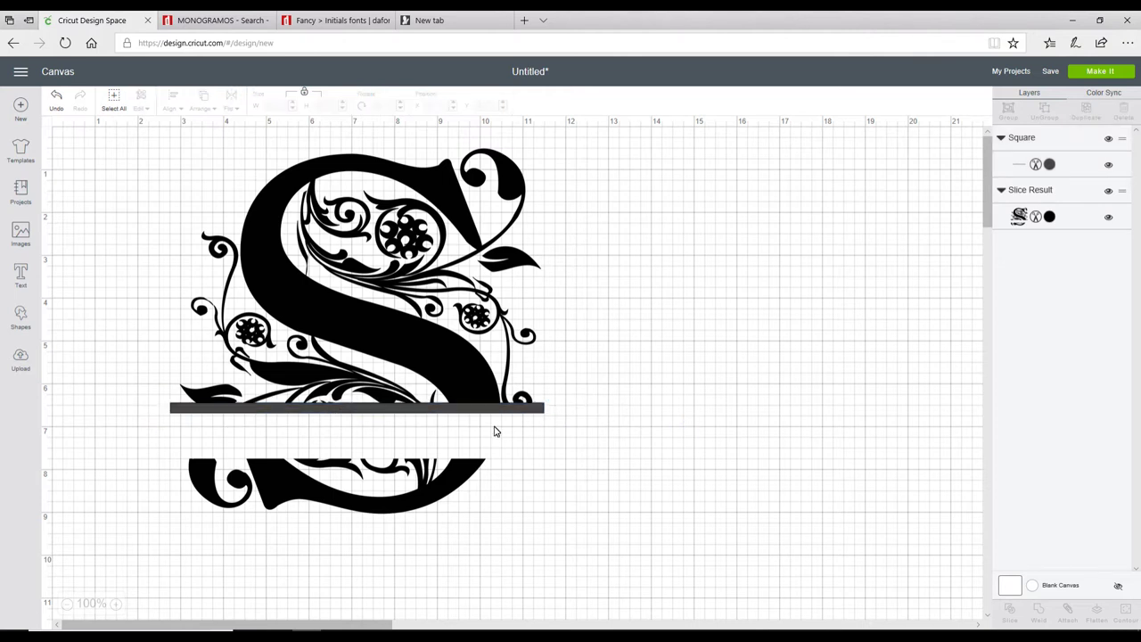
- Duplicate the thin bar and align the copy along the gap's lower edge
left_click(517, 409)
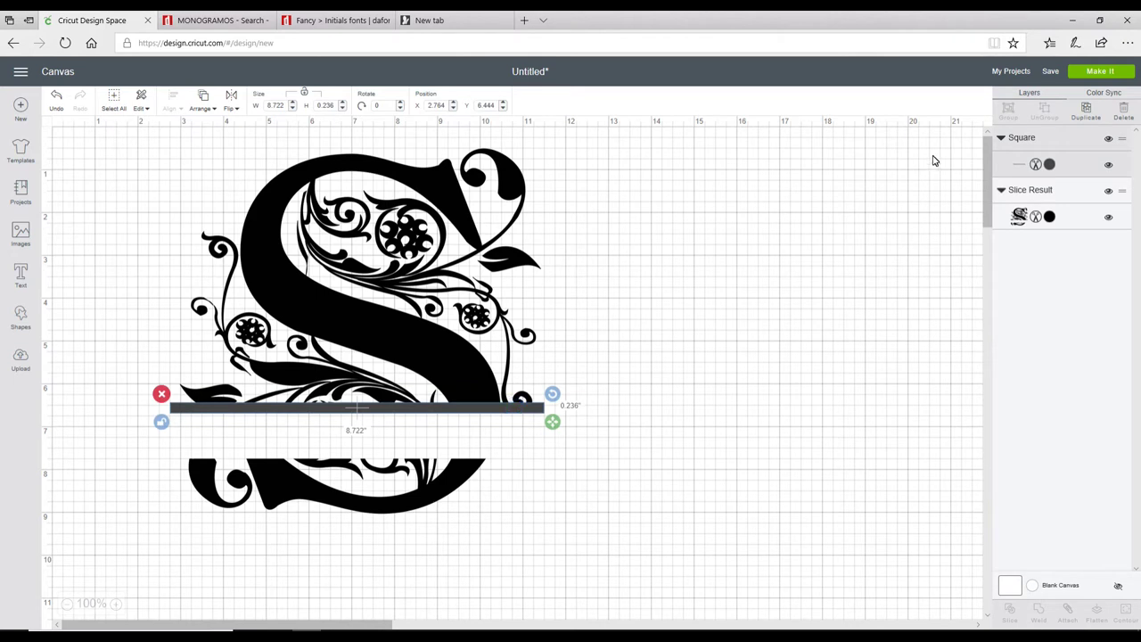
left_click(1086, 118)
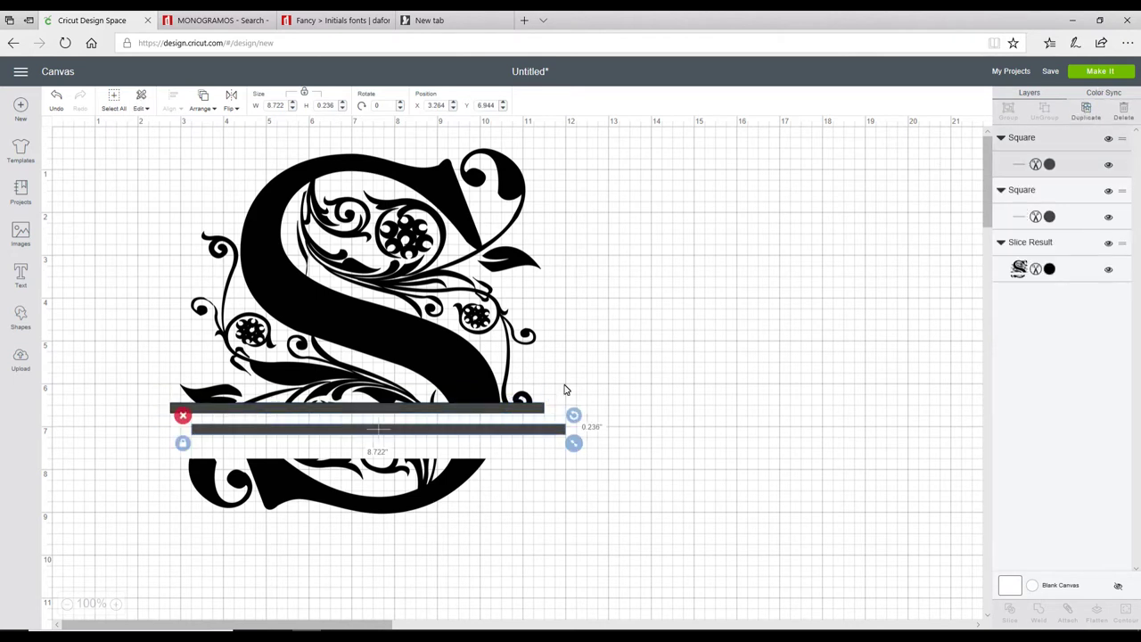
left_click_drag(533, 432, 511, 457)
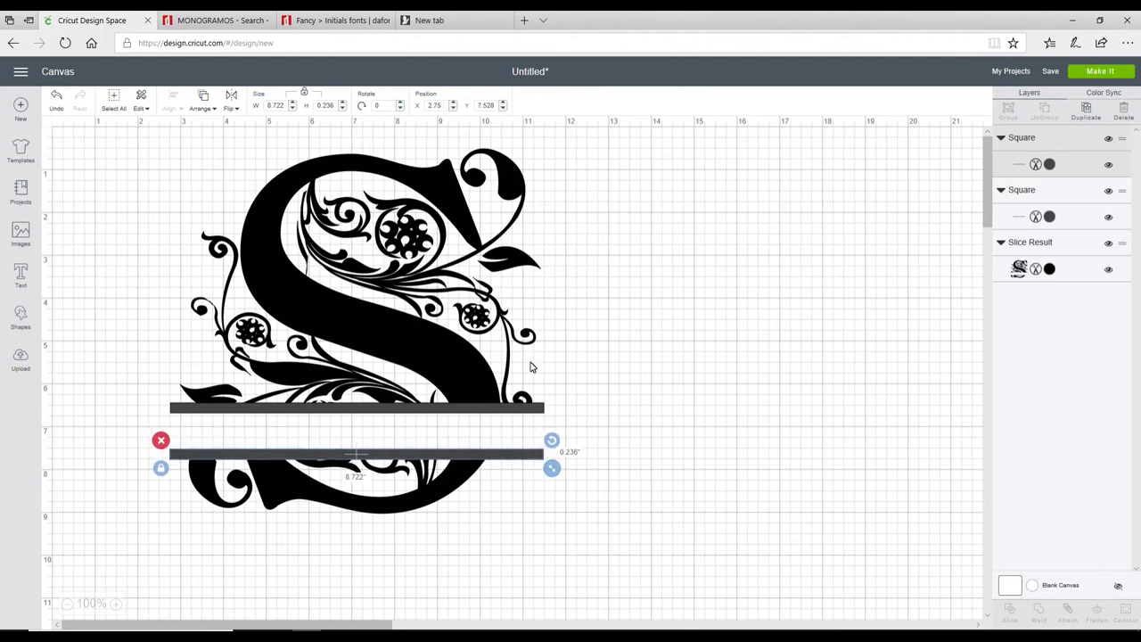
- Weld both thin bars and the split S into one shape
left_click(679, 381)
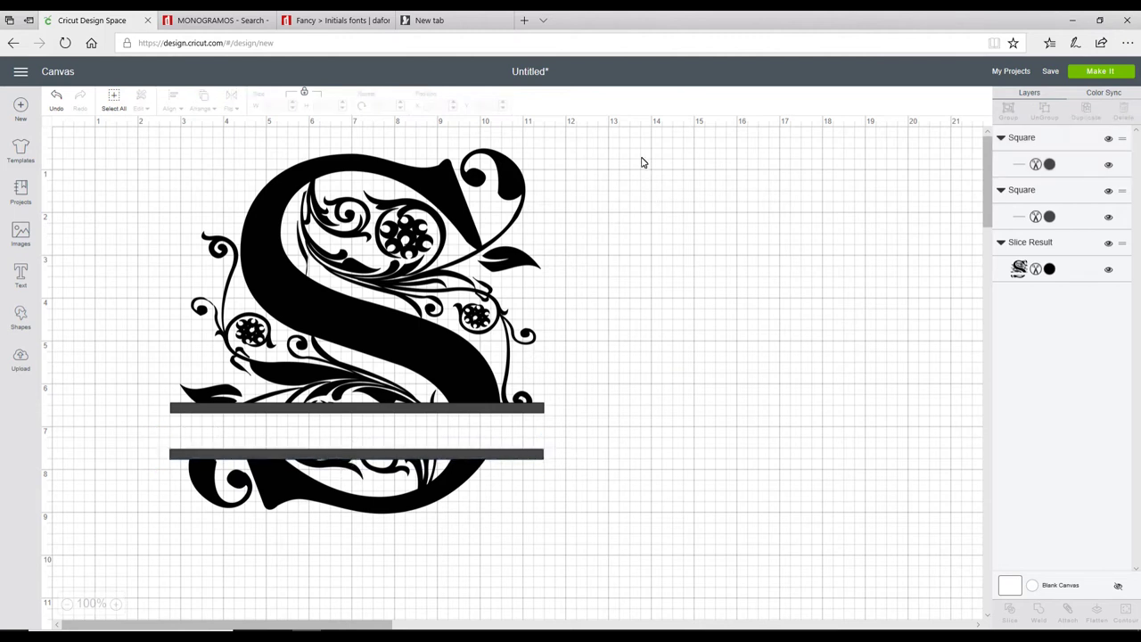
left_click_drag(641, 157, 207, 496)
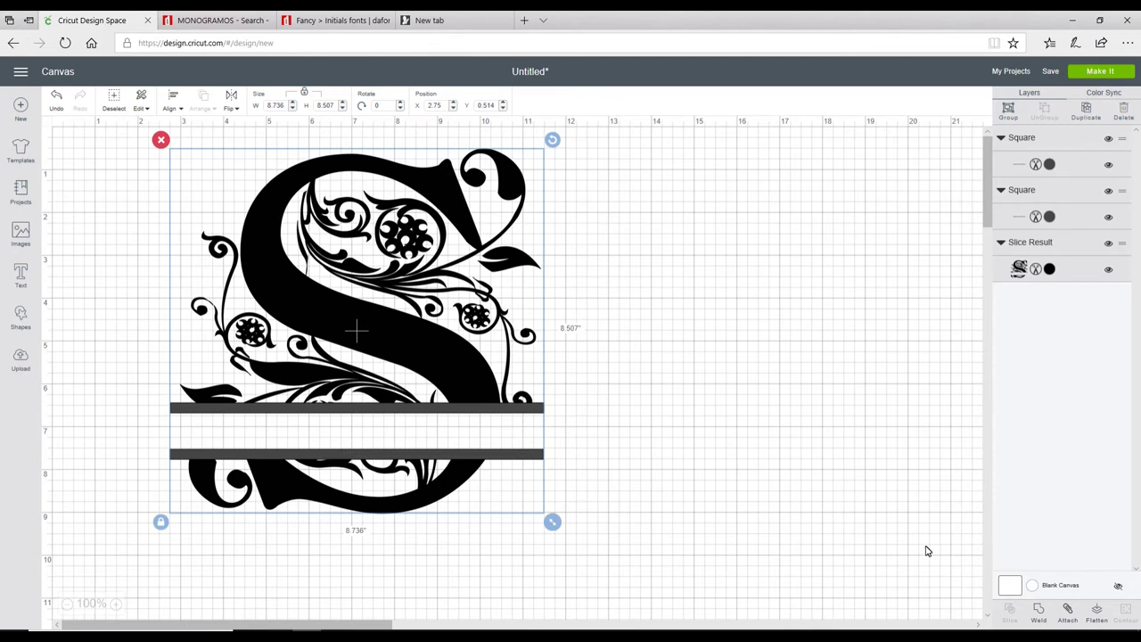
left_click(1039, 615)
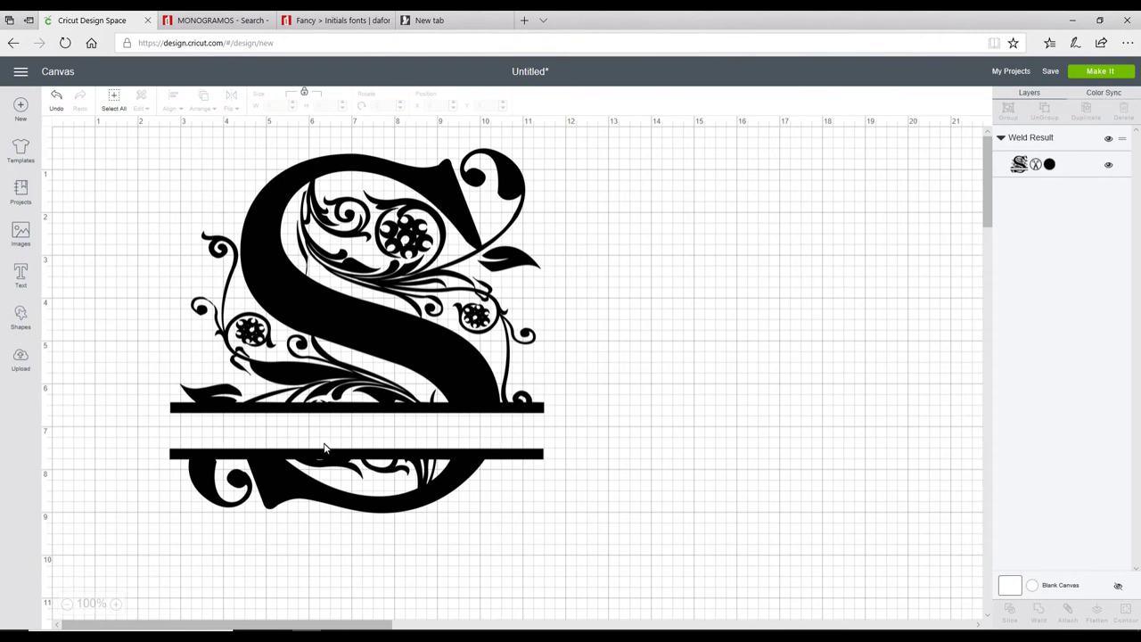
- Add the family surname in the Art Nouveau - Monogram Block font and scale it to about 7.26 inches wide to fit the gap
type("ta")
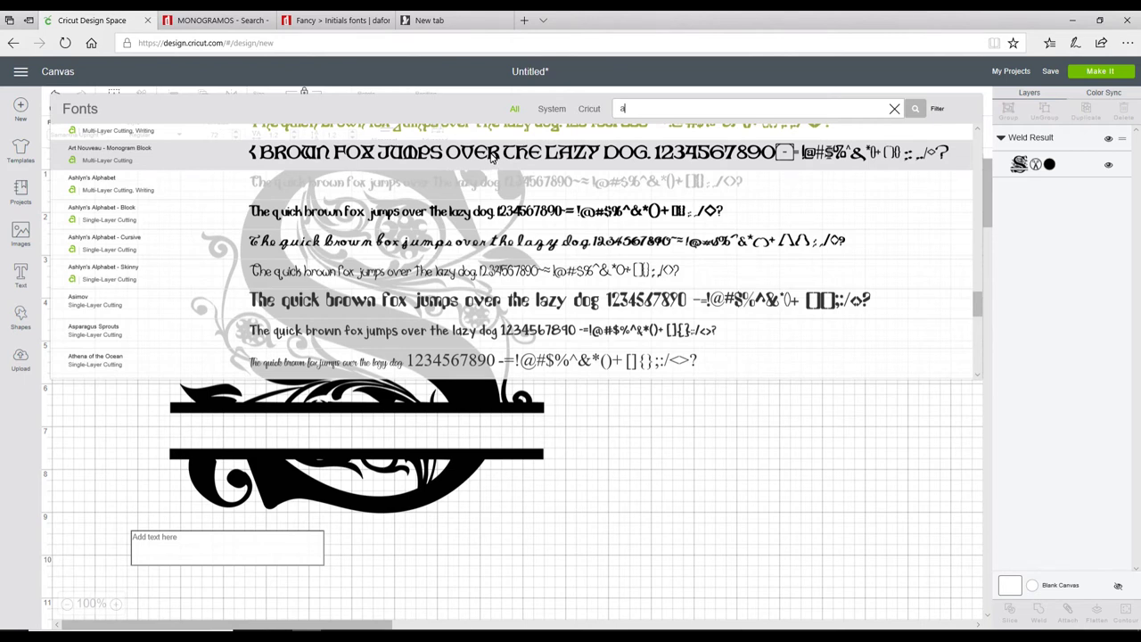
left_click(492, 157)
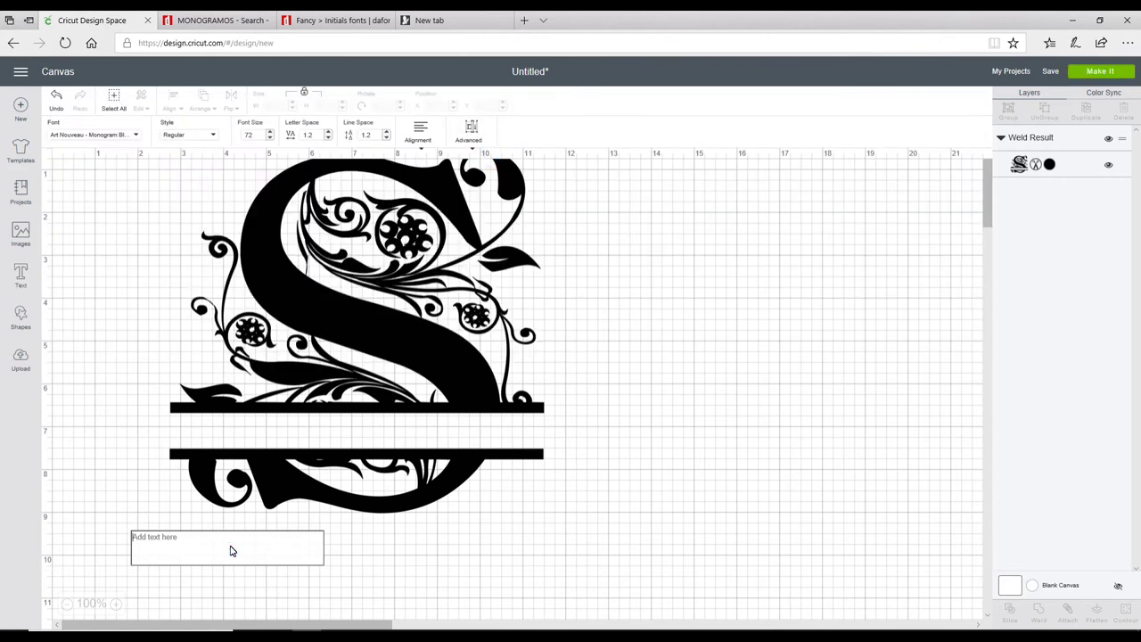
type("Skinner")
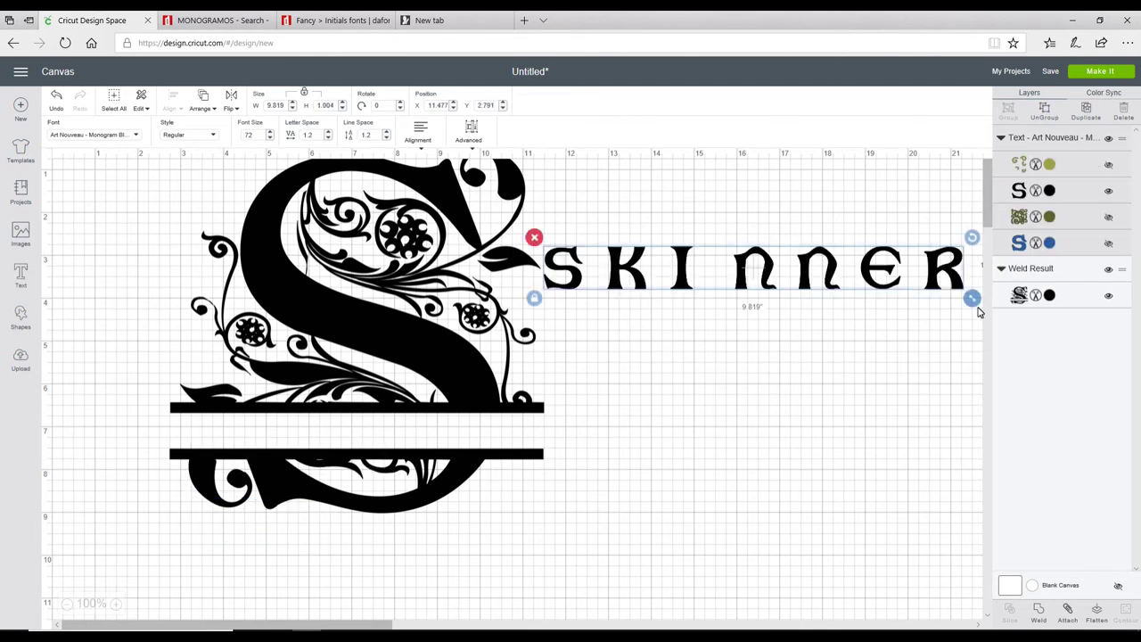
left_click_drag(977, 310, 504, 439)
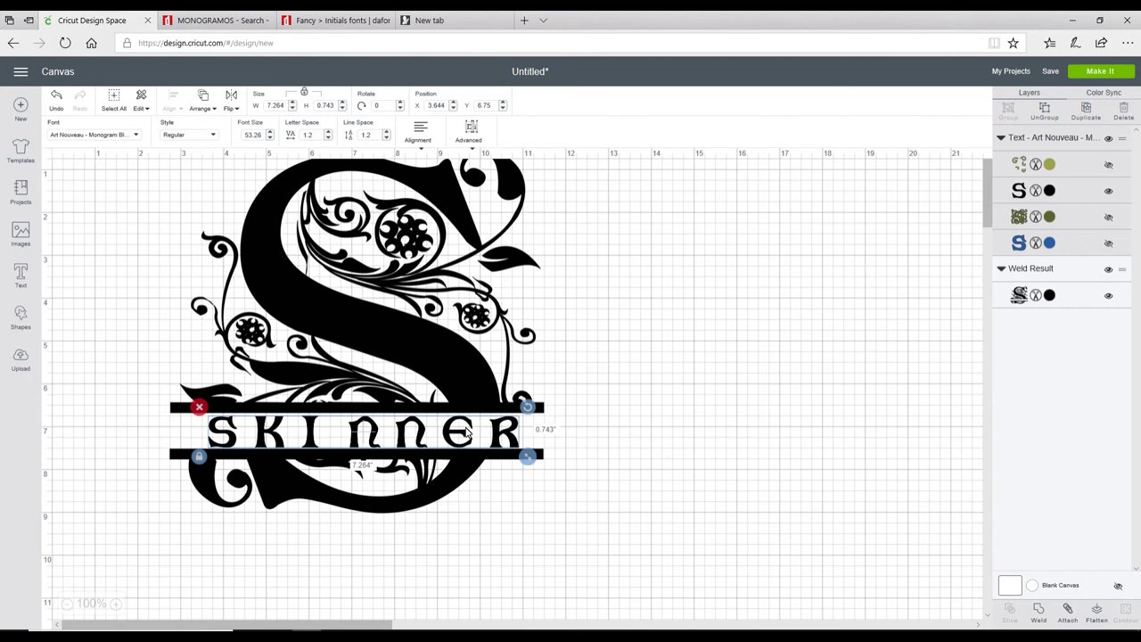
- Move the surname text out beside the S and reduce its letter spacing to -2.7
left_click_drag(503, 437, 898, 306)
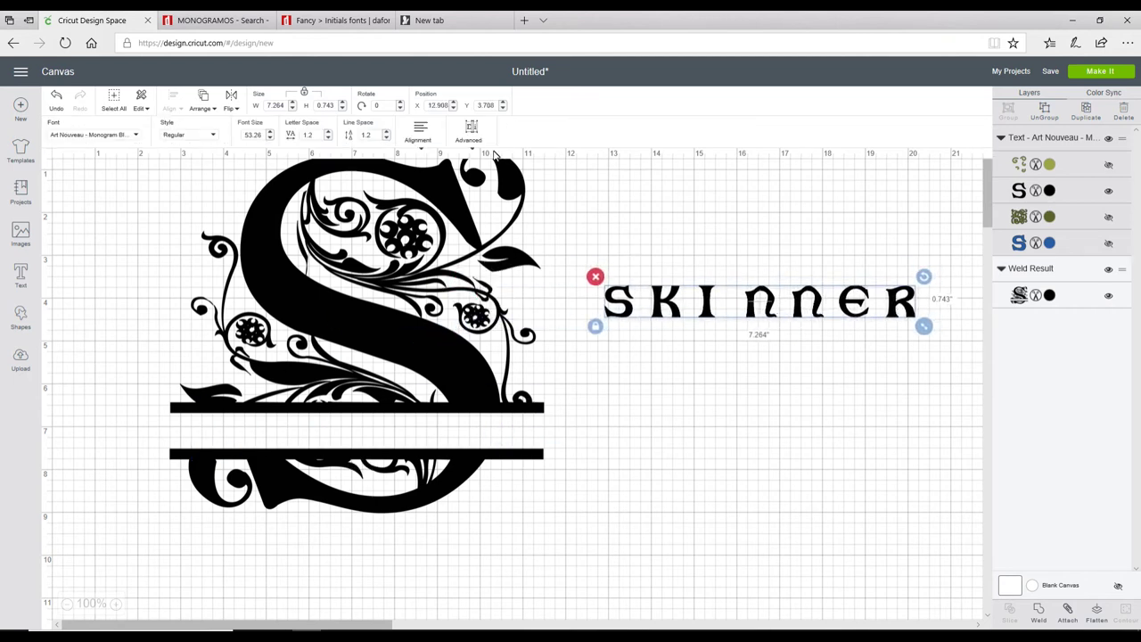
left_click(329, 138)
left_click(328, 138)
left_click(328, 138)
left_click(328, 138)
left_click(328, 138)
left_click(328, 138)
left_click(328, 138)
left_click(328, 138)
left_click(328, 138)
left_click(328, 138)
left_click(329, 138)
left_click(329, 139)
left_click(328, 139)
left_click(328, 138)
left_click(328, 138)
left_click(328, 138)
left_click(328, 138)
left_click(328, 138)
left_click(328, 139)
left_click(328, 138)
left_click(328, 138)
left_click(328, 138)
left_click(328, 138)
left_click(328, 138)
left_click(329, 139)
left_click(328, 139)
left_click(329, 138)
left_click(329, 138)
left_click(328, 138)
left_click(329, 138)
left_click(328, 138)
left_click(328, 138)
left_click(328, 138)
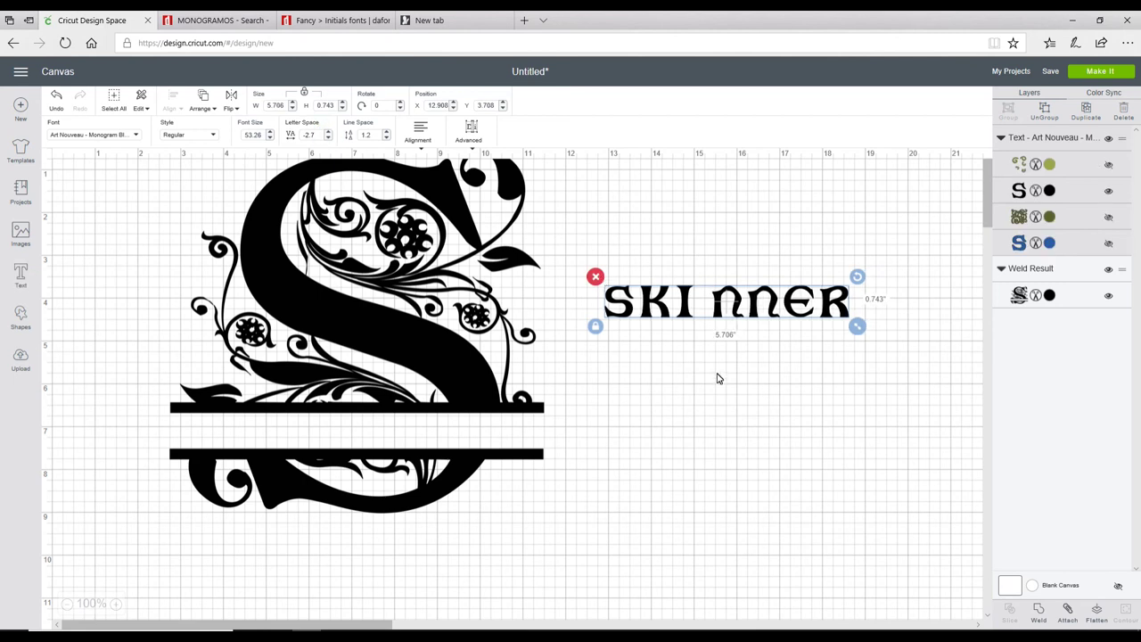
left_click_drag(769, 316, 772, 317)
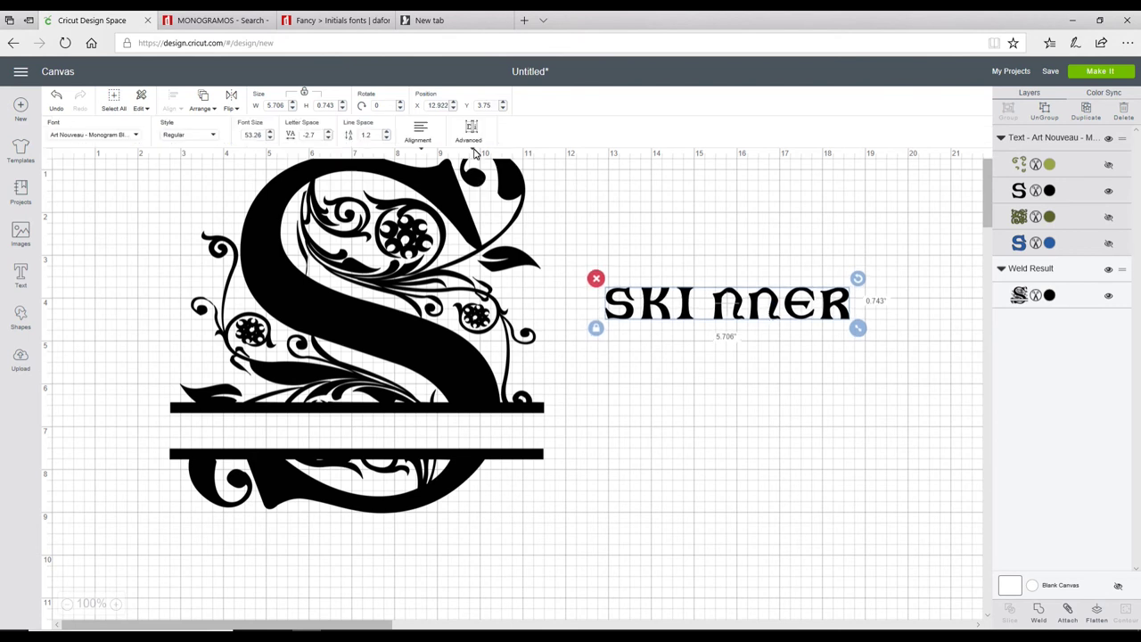
- Ungroup the surname into individual letters and shift the letters to close the uneven gaps
left_click(472, 130)
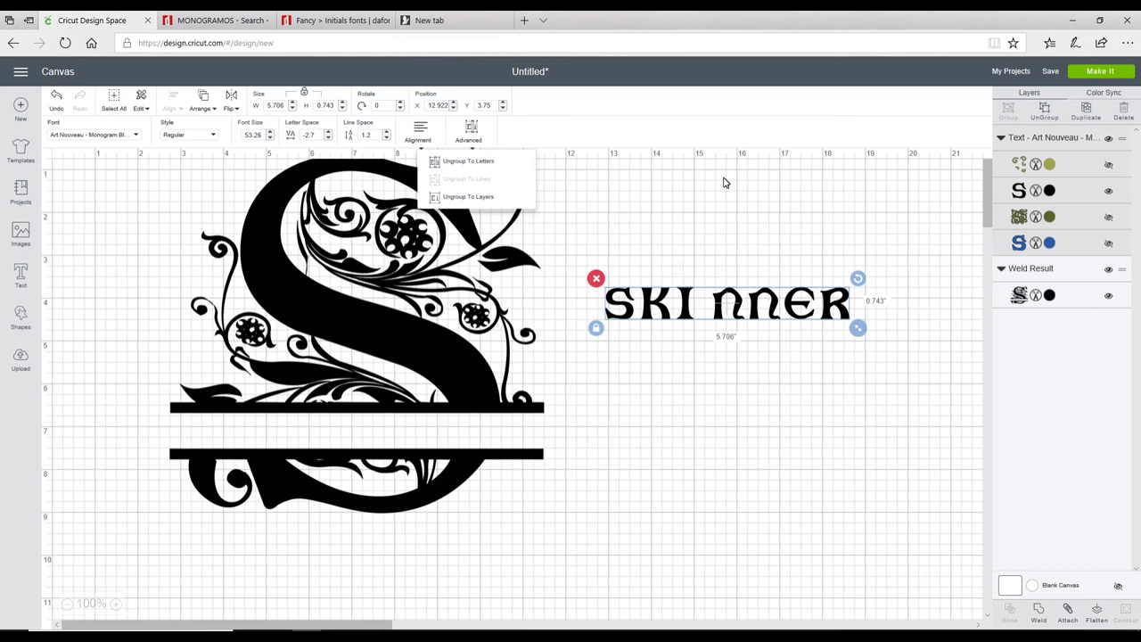
left_click(485, 163)
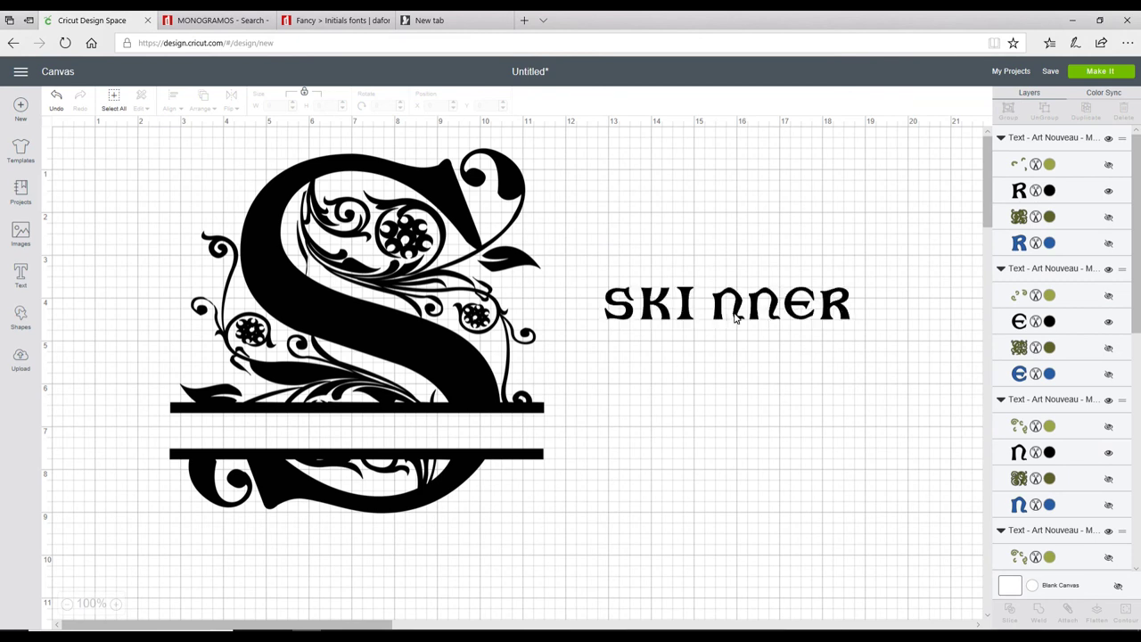
left_click(734, 319)
left_click_drag(734, 318, 722, 319)
left_click(778, 318)
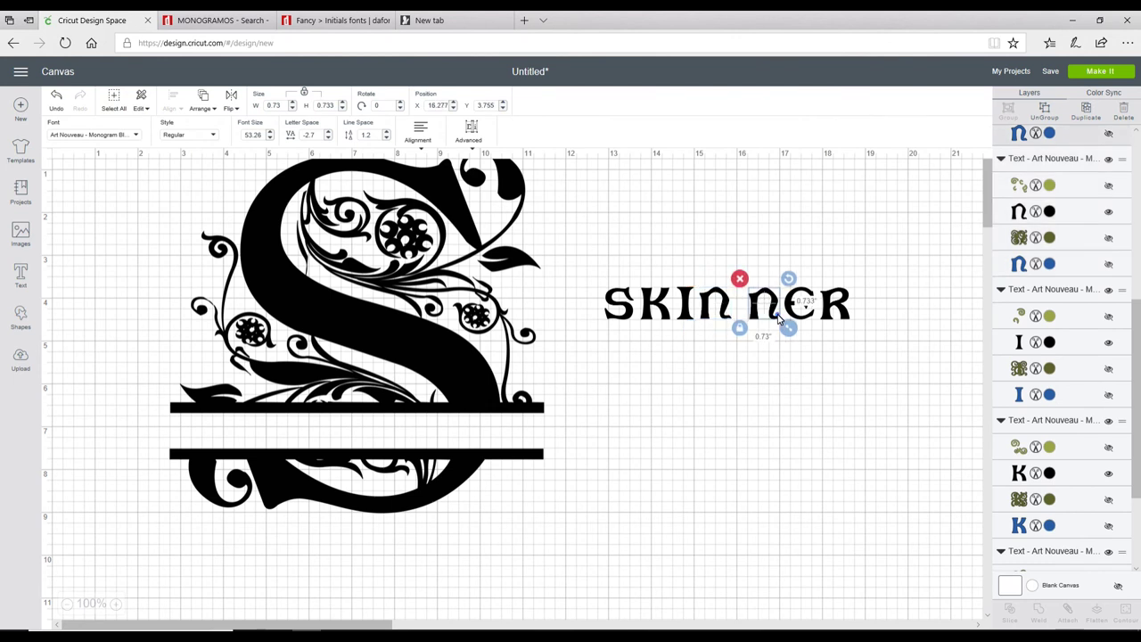
left_click_drag(779, 319, 828, 310)
left_click(810, 321)
left_click(840, 312)
left_click_drag(828, 310, 828, 310)
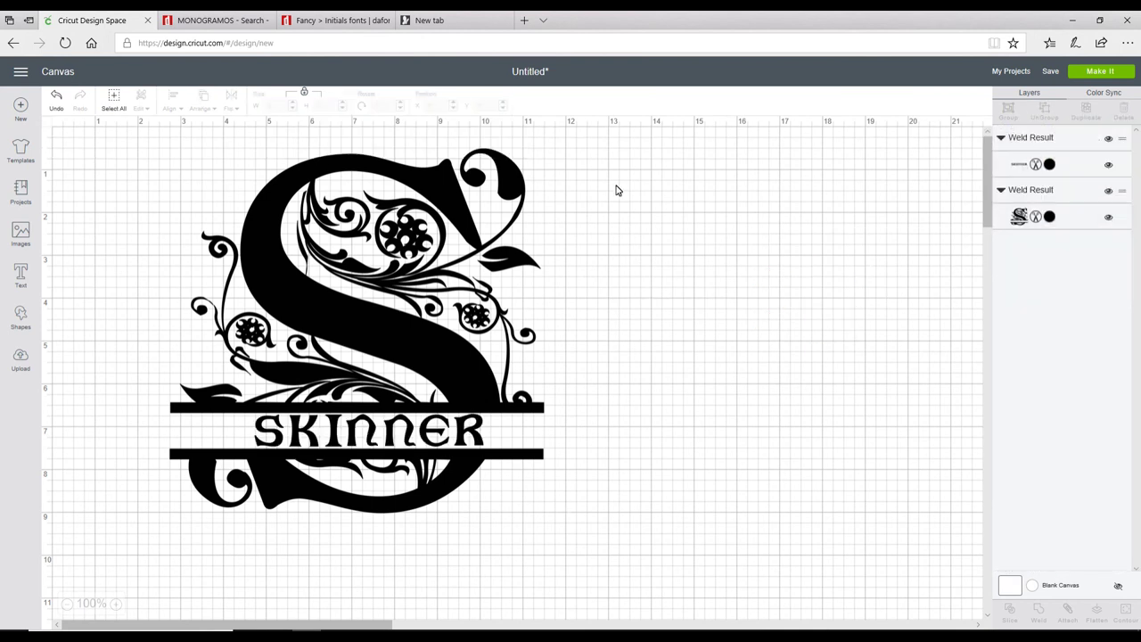
- Weld the surname in the gap and the split S monogram into a single shape
left_click_drag(617, 180, 234, 487)
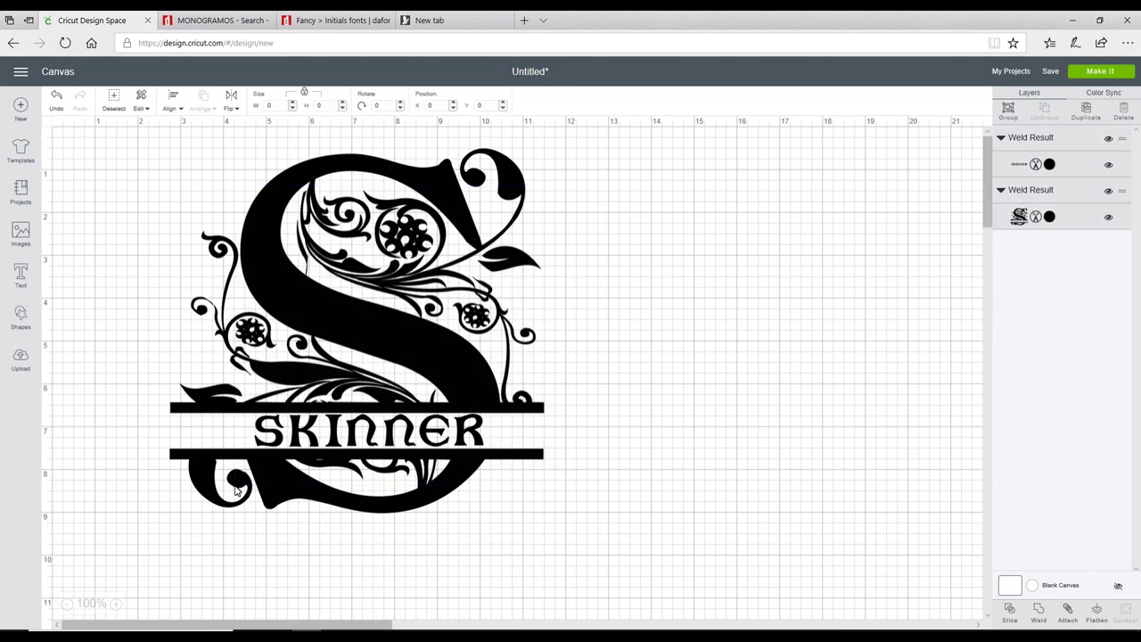
left_click(1040, 612)
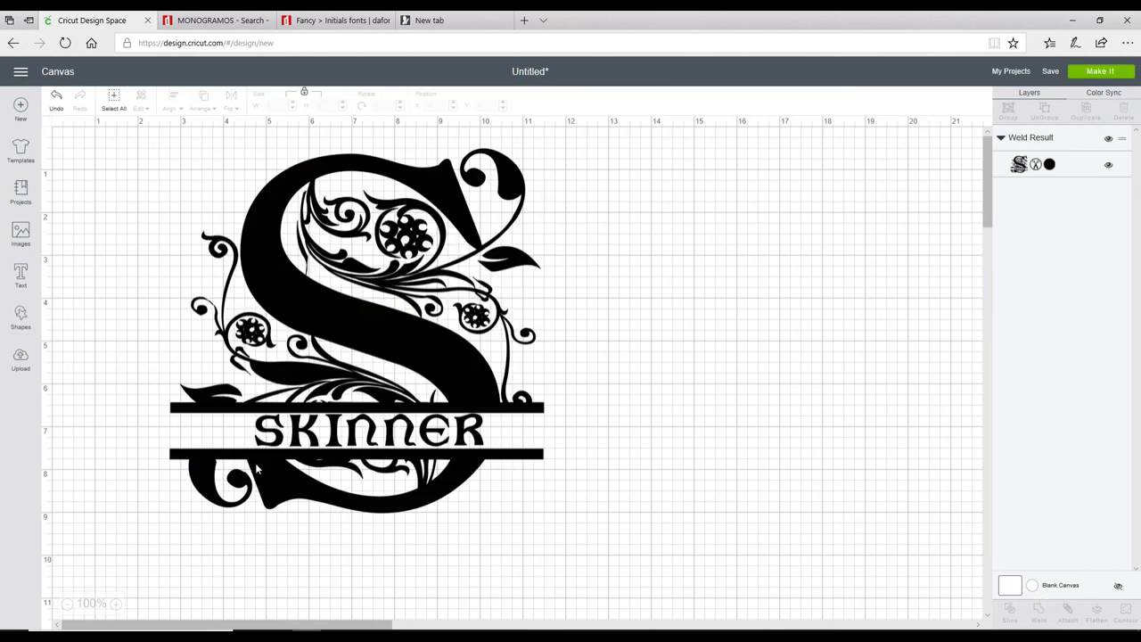